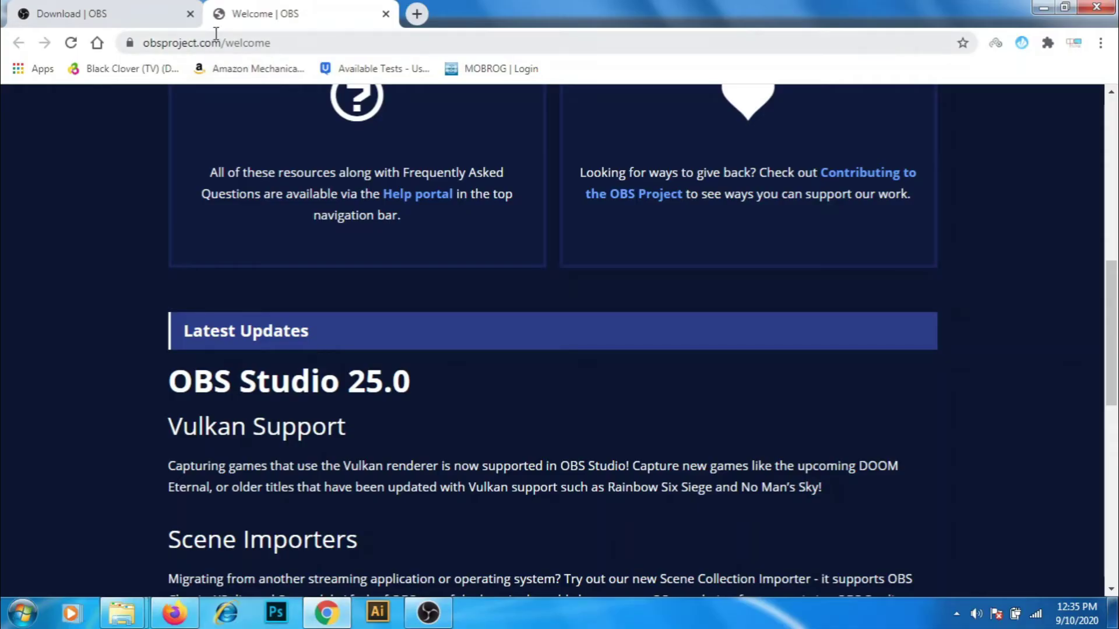
Step: Search Google for 'hp' and scroll the results toward the HP India link
click(216, 40)
text(h)
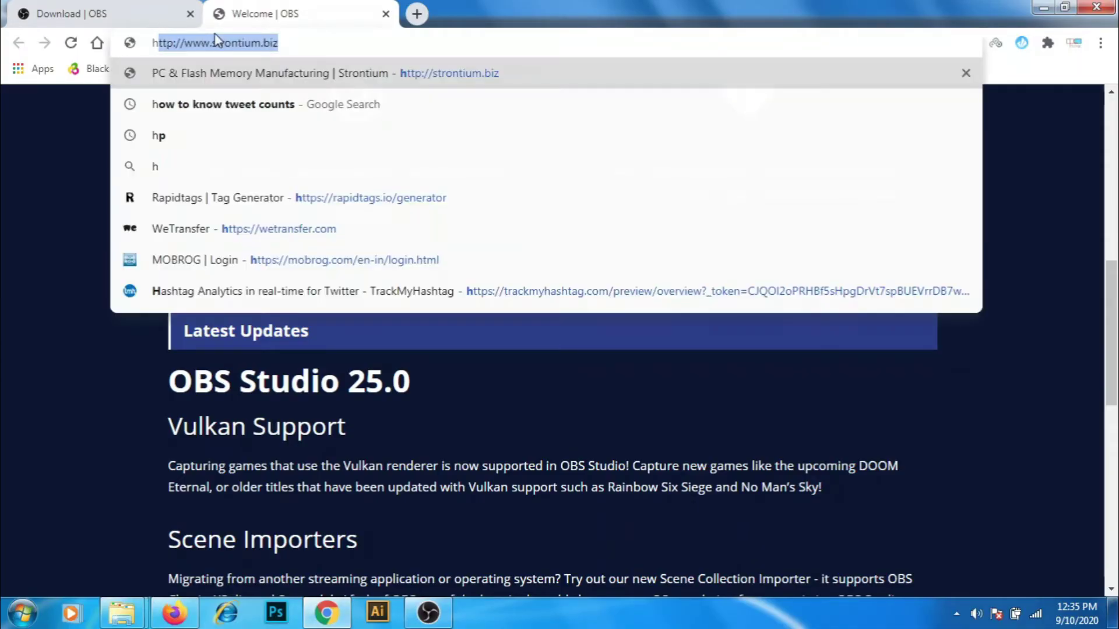
text(p)
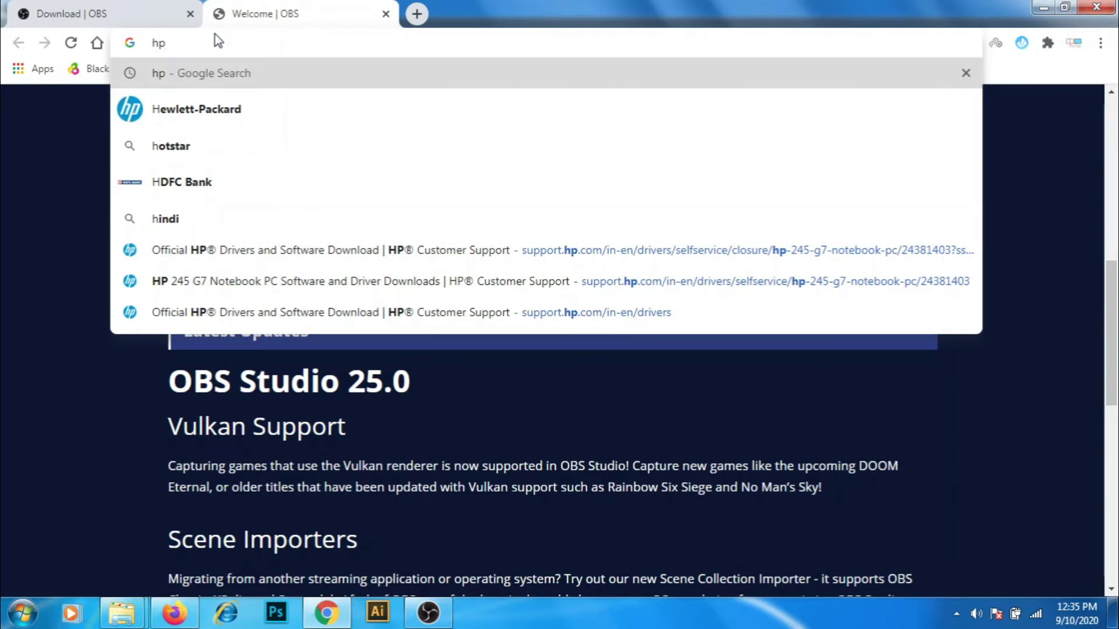
key(Return)
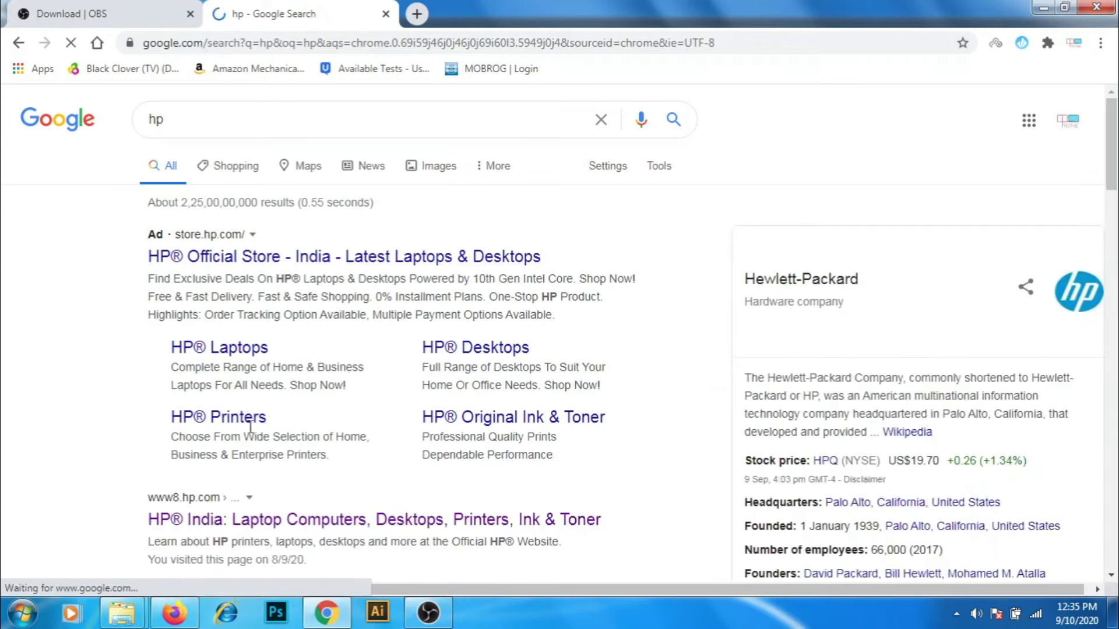
scroll(288, 408, down, 1)
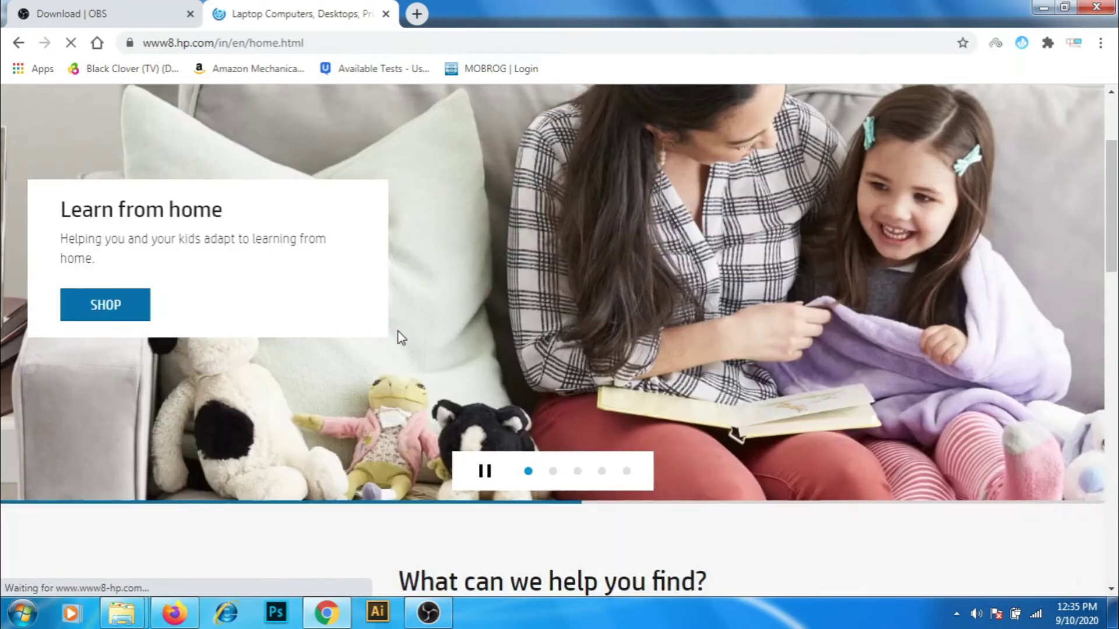
Step: Go to Software & drivers through the HP site's Support menu
scroll(401, 337, down, 3)
scroll(401, 337, up, 5)
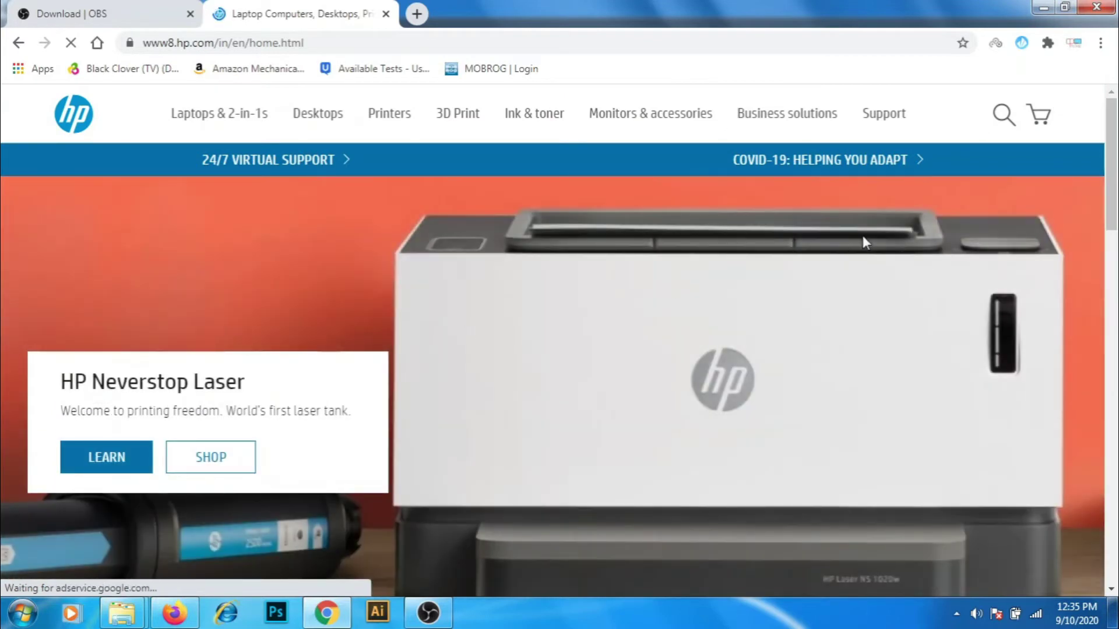
click(881, 117)
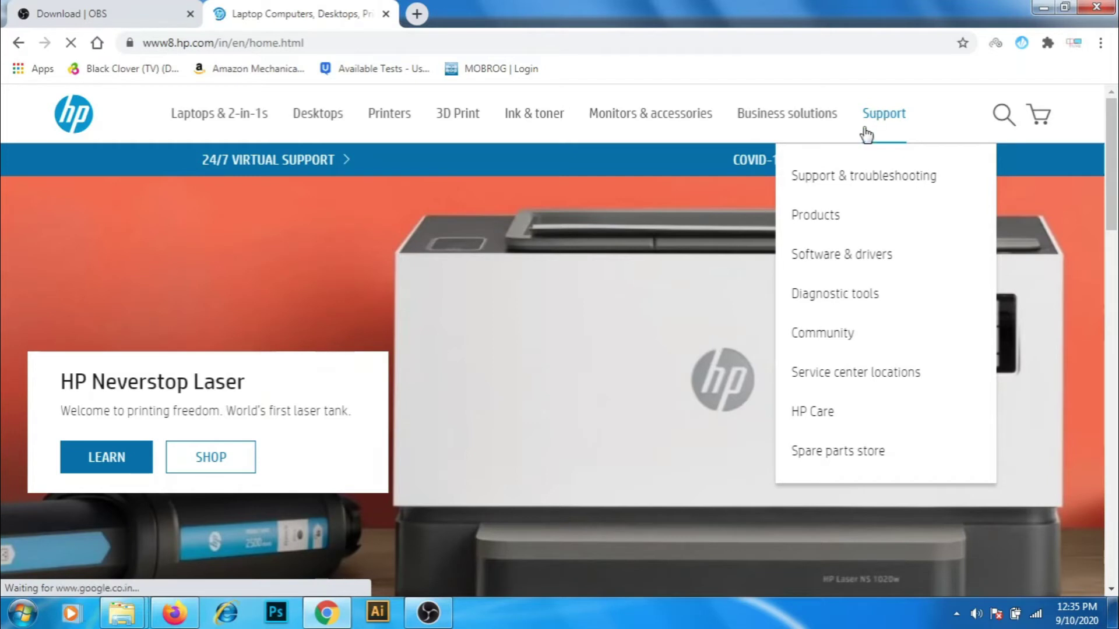
mouse_move(883, 113)
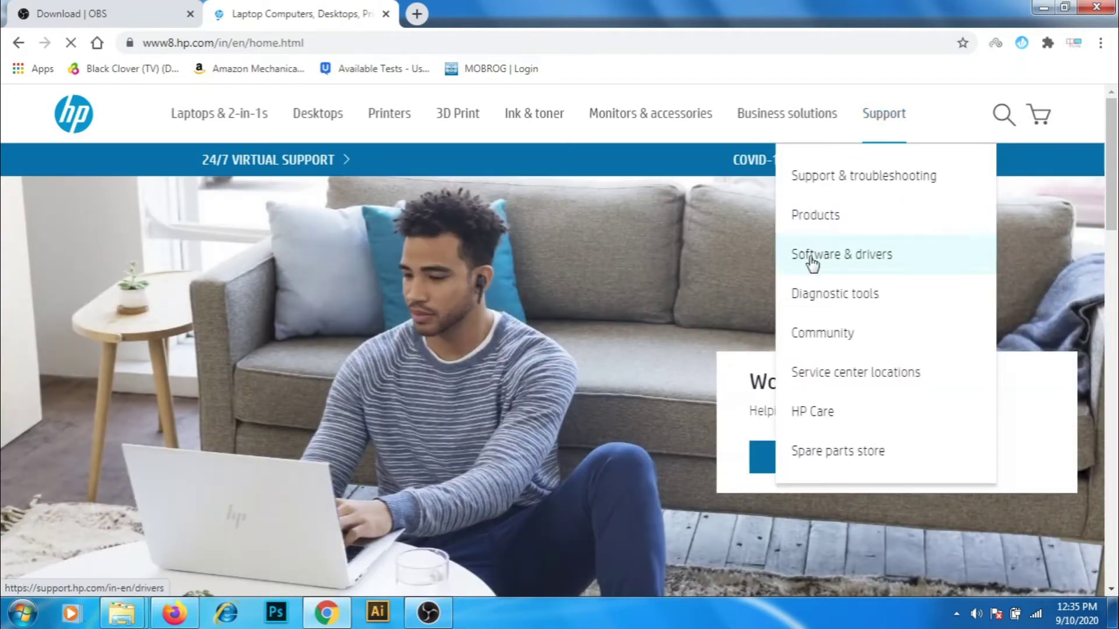
click(812, 263)
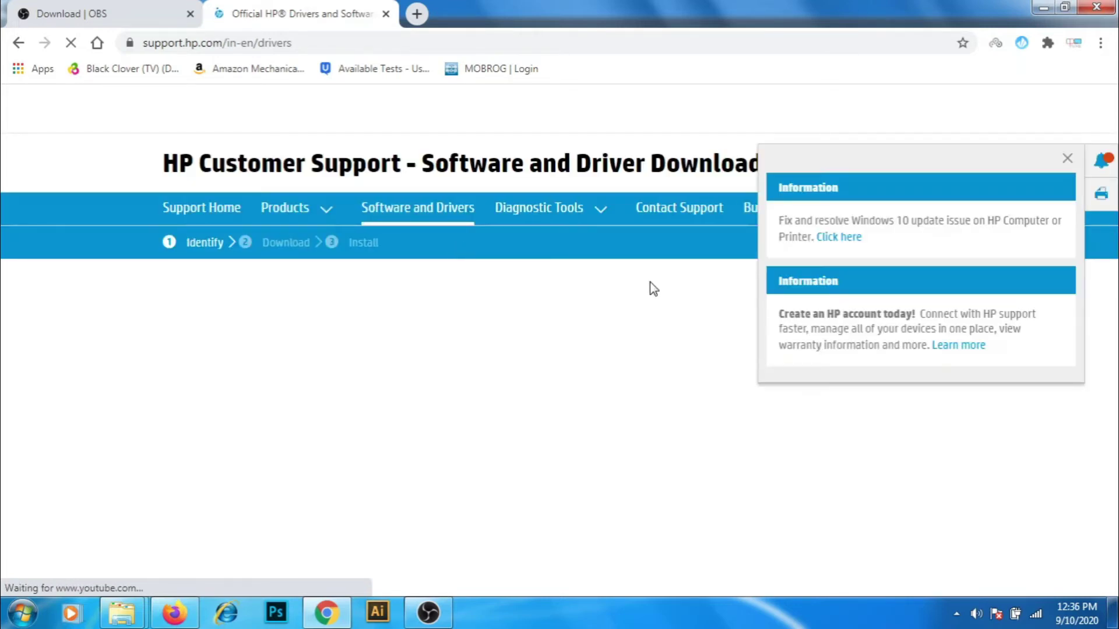
Step: Choose Laptop, look up 'hp 245' and select the HP 245 G7 Notebook PC
click(1066, 161)
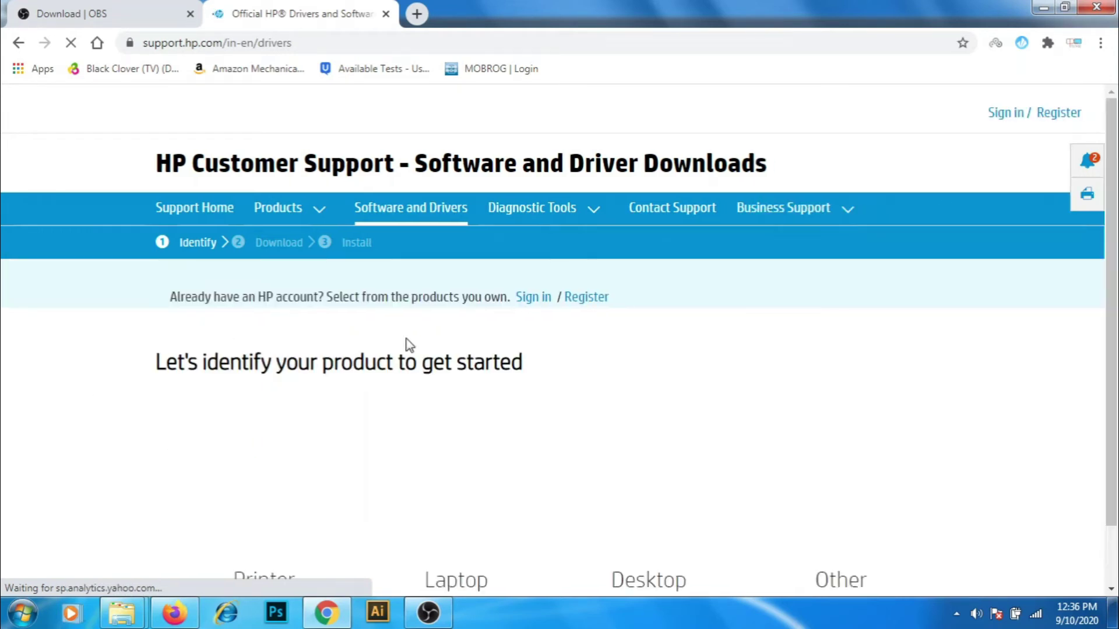
scroll(394, 417, down, 2)
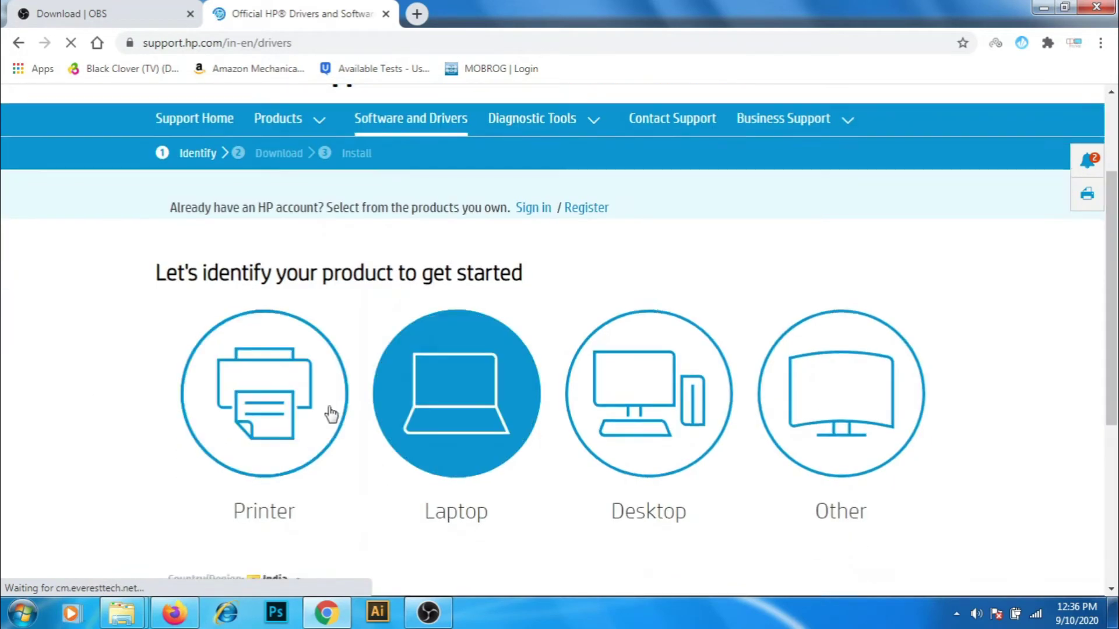
scroll(330, 414, down, 2)
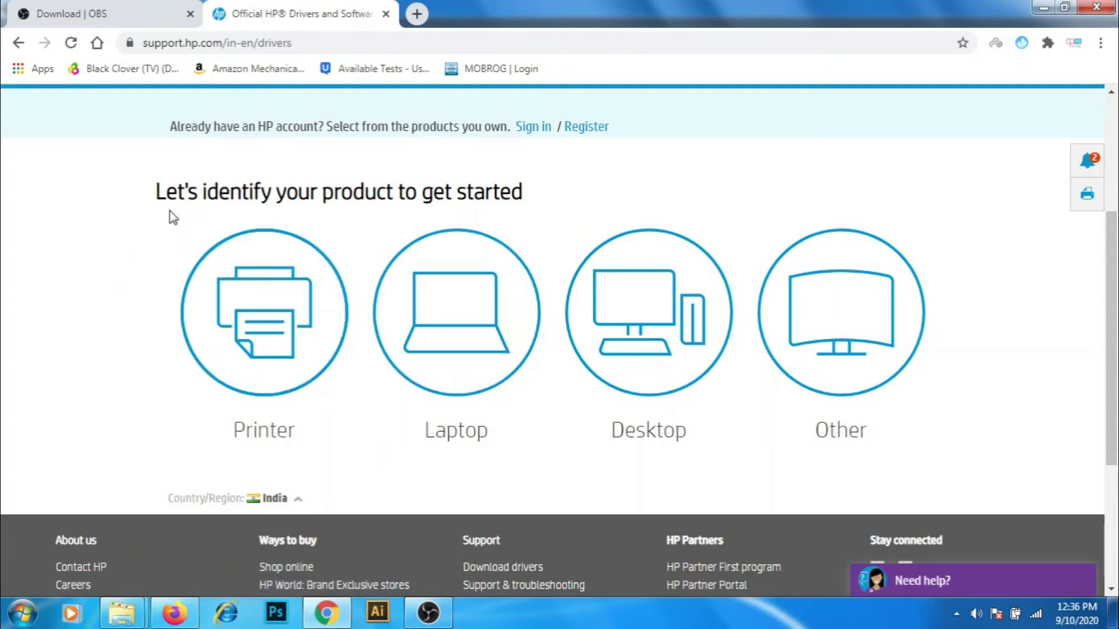
click(424, 314)
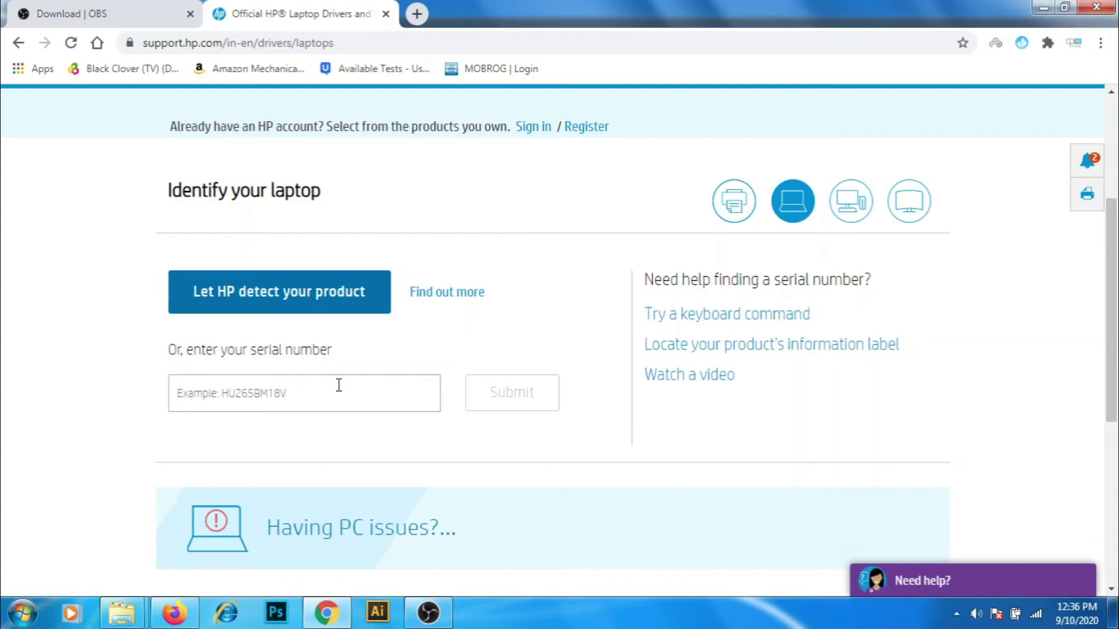
click(339, 385)
text(h)
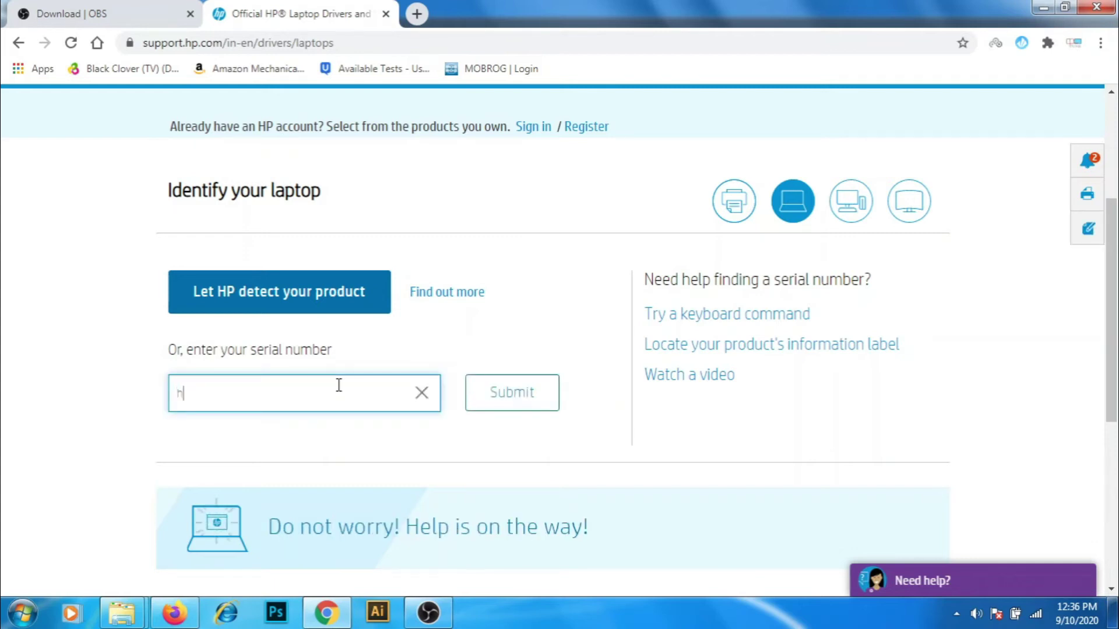
text(p 2)
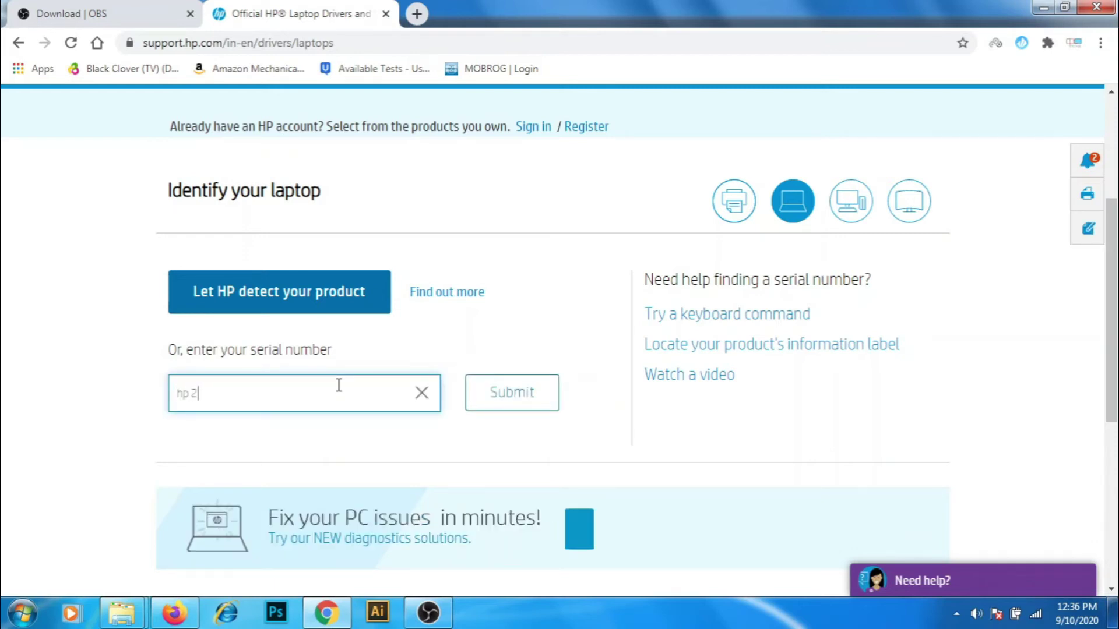
text(45 g7)
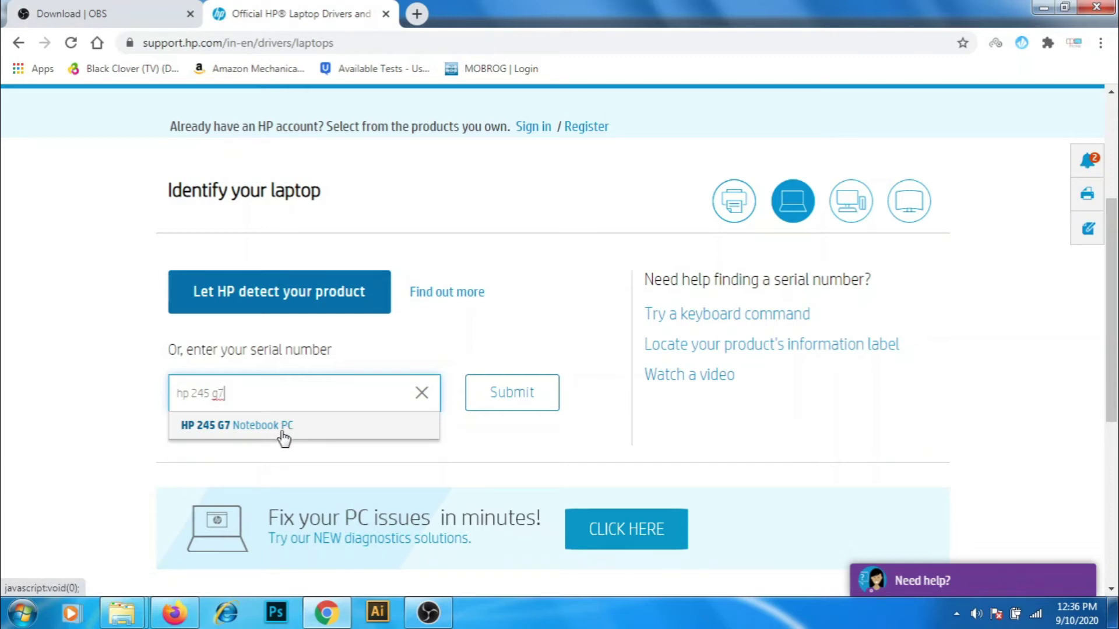
click(284, 436)
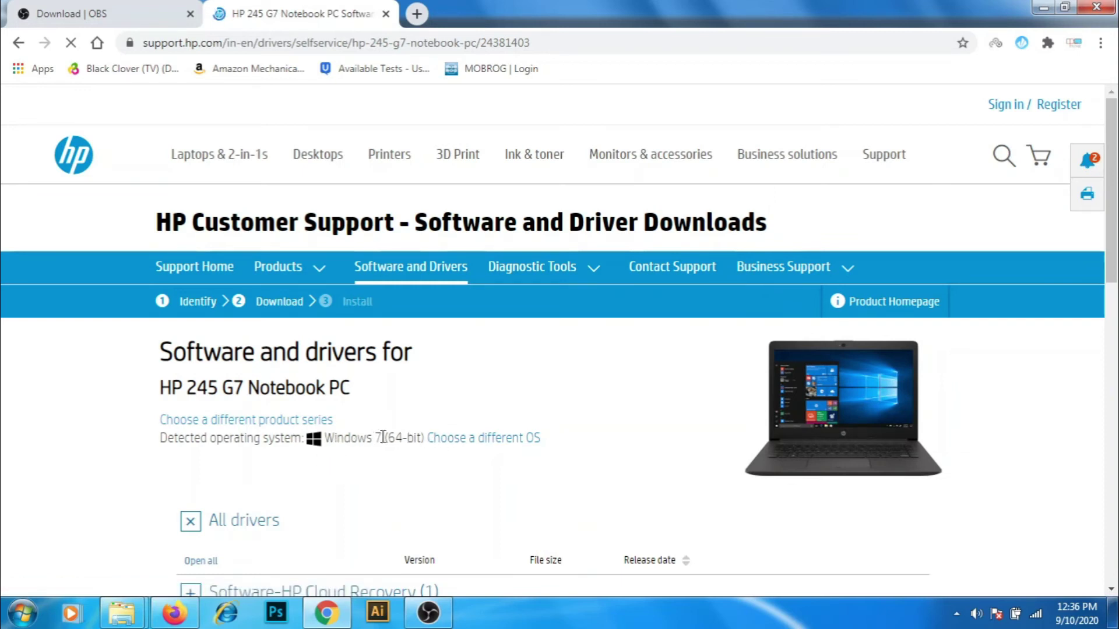
Step: Switch the preferred operating system to Windows 10 (64-bit), version 2004, and apply it
click(510, 438)
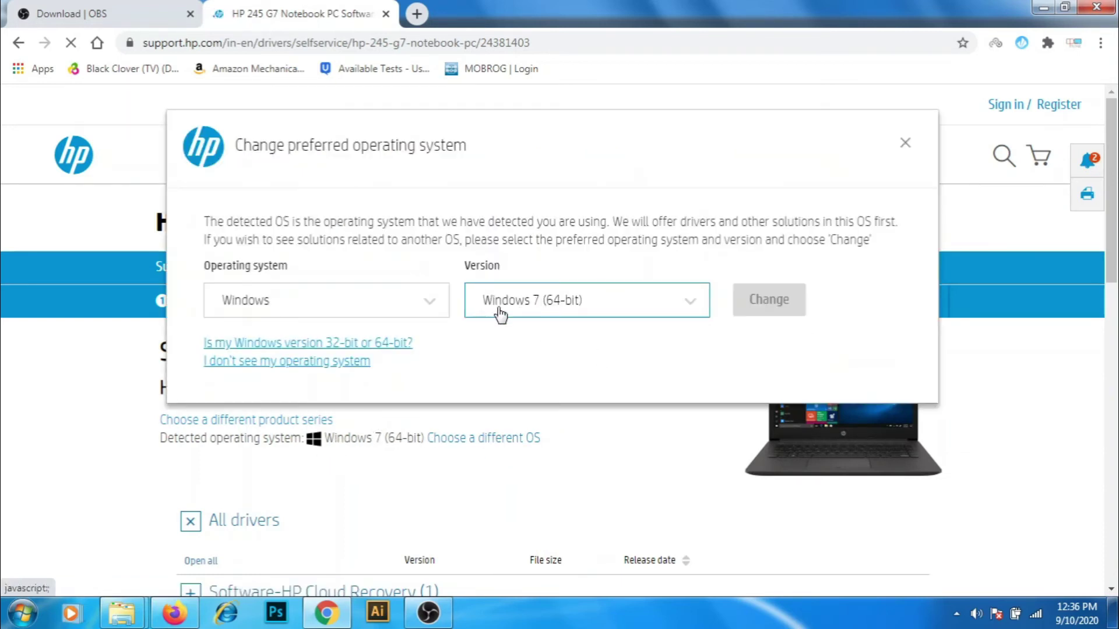
click(545, 300)
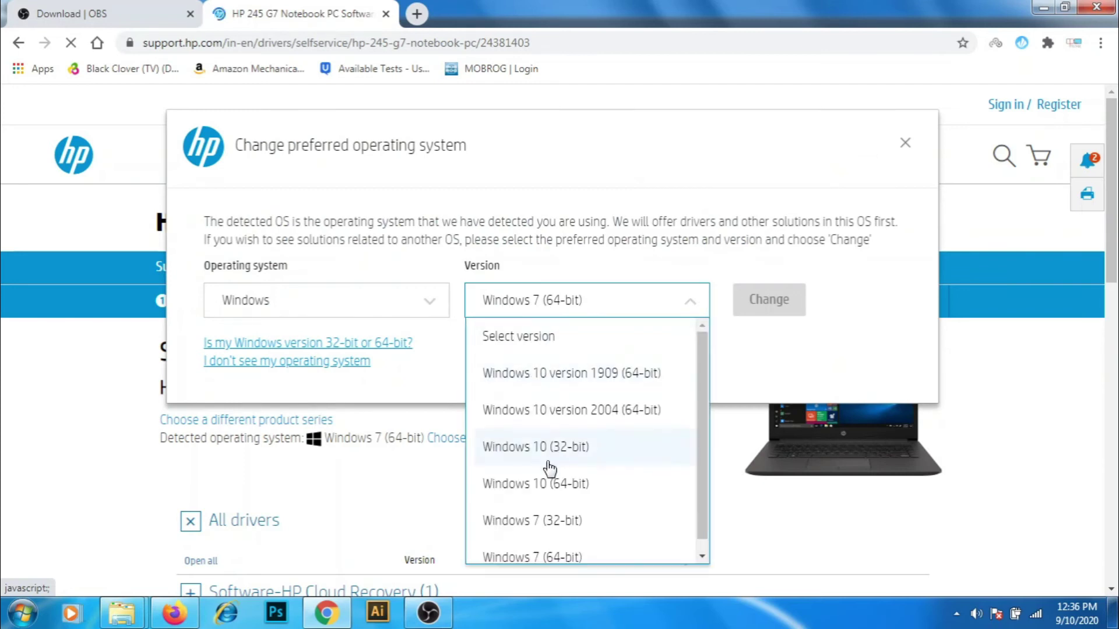
click(543, 490)
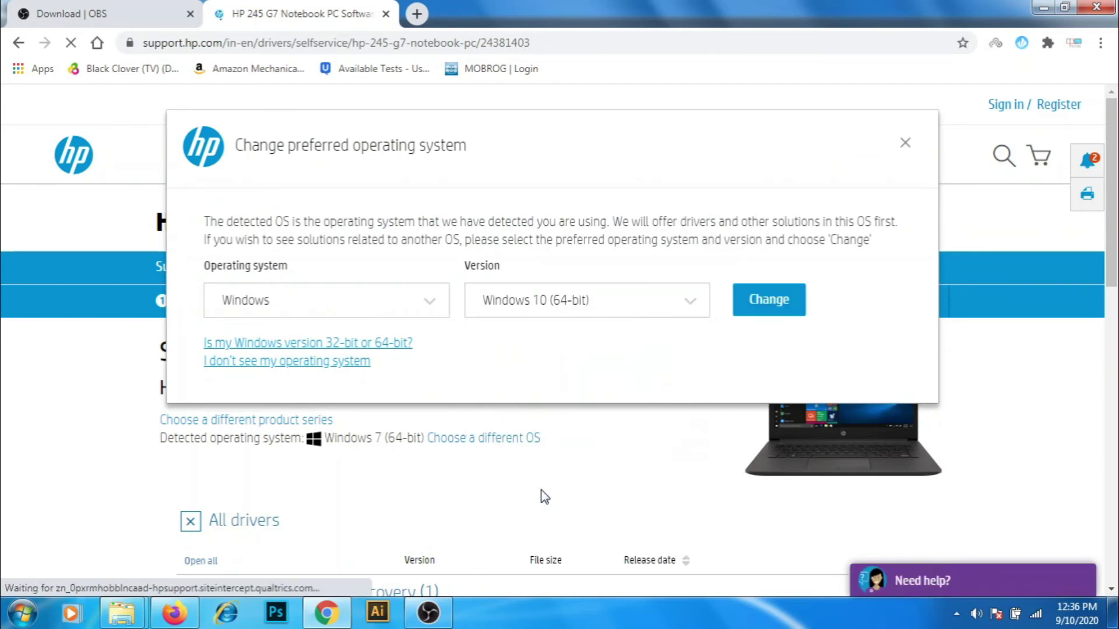
click(686, 301)
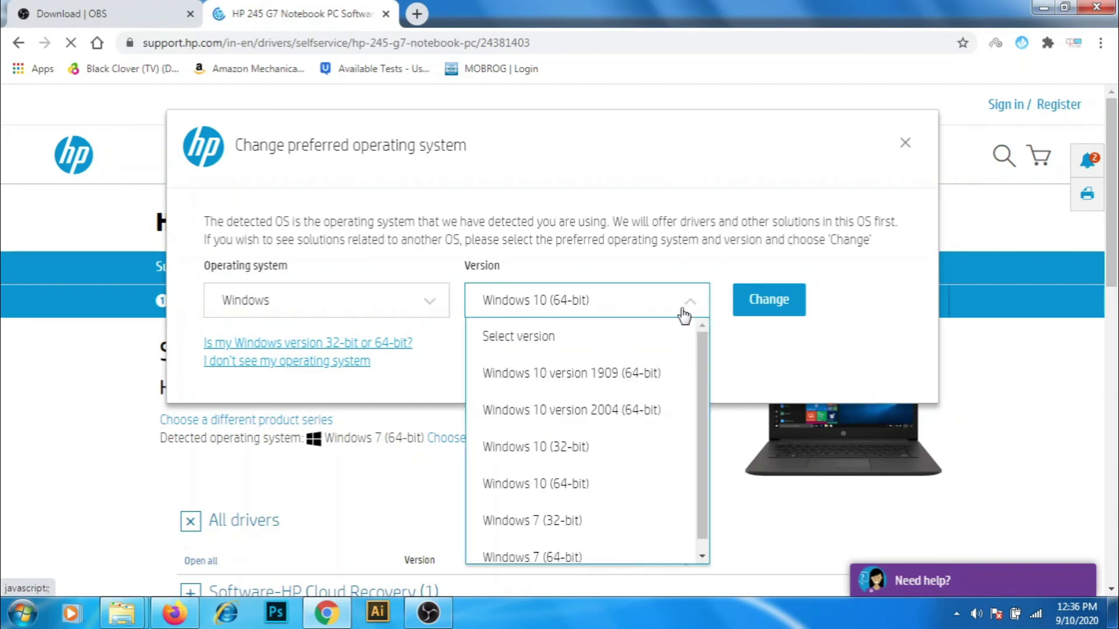
click(603, 415)
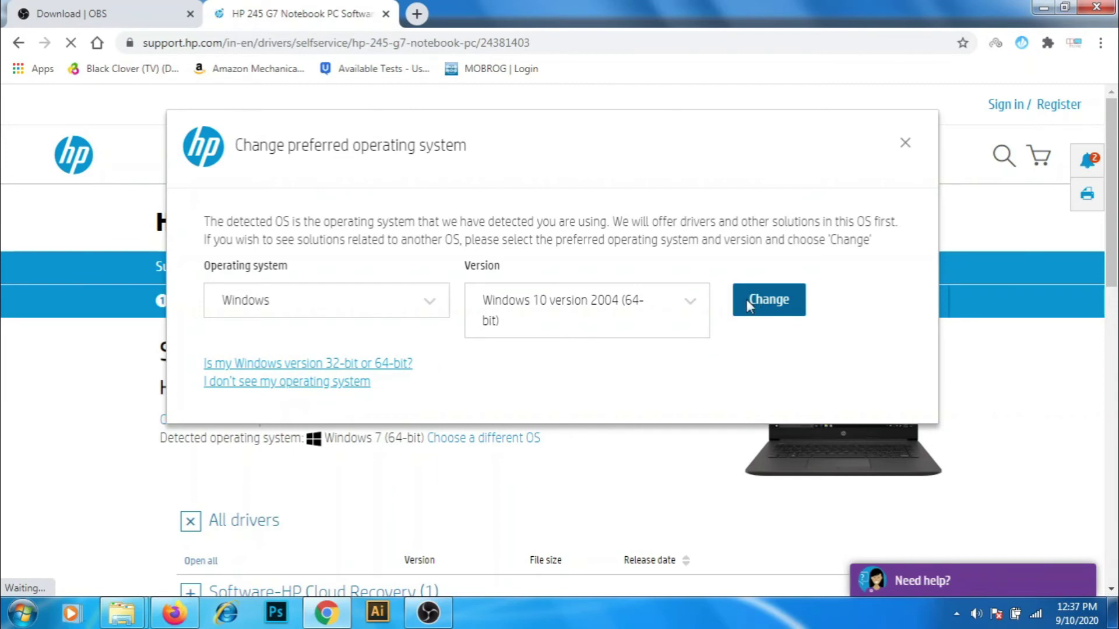
click(747, 300)
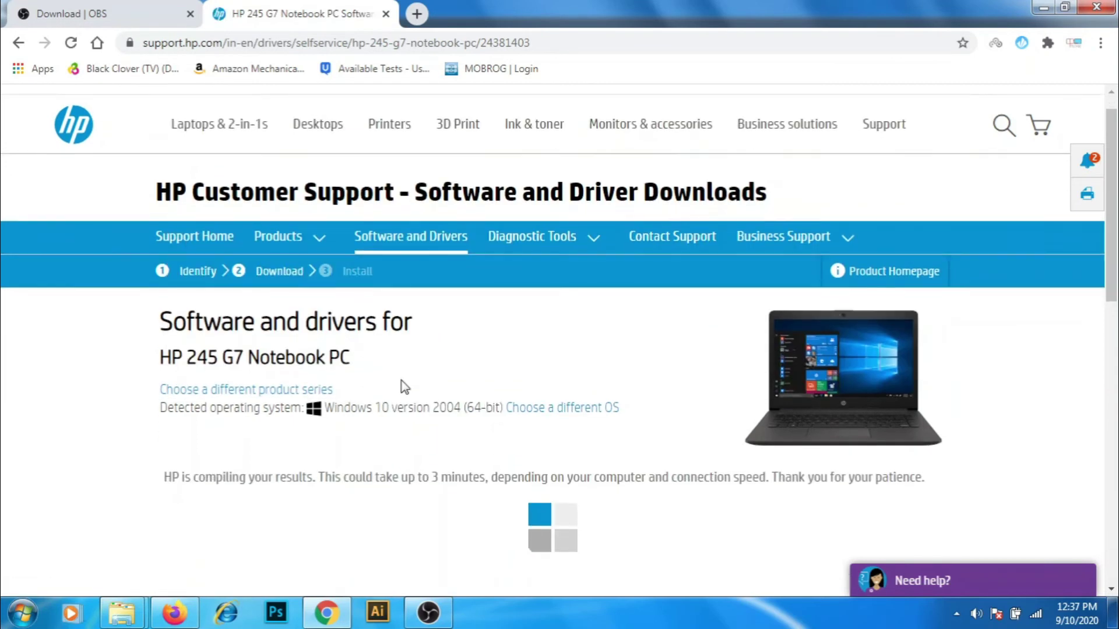
Step: Scroll the All drivers list and expand Driver-Graphics (2) to show the AMD drivers
scroll(424, 379, down, 4)
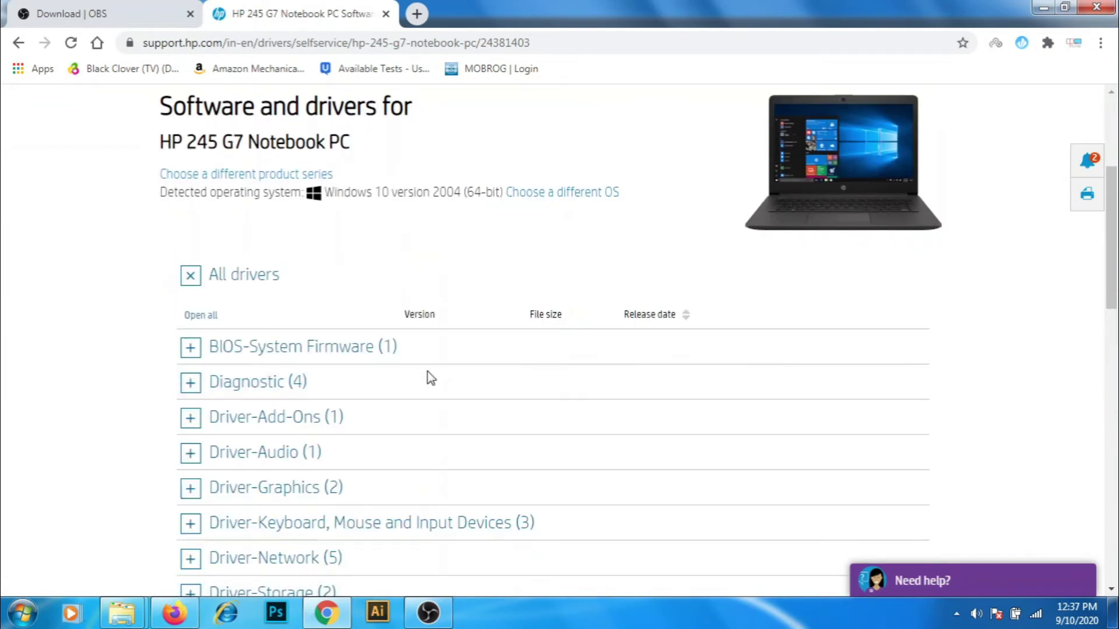
scroll(357, 362, down, 2)
scroll(350, 362, down, 1)
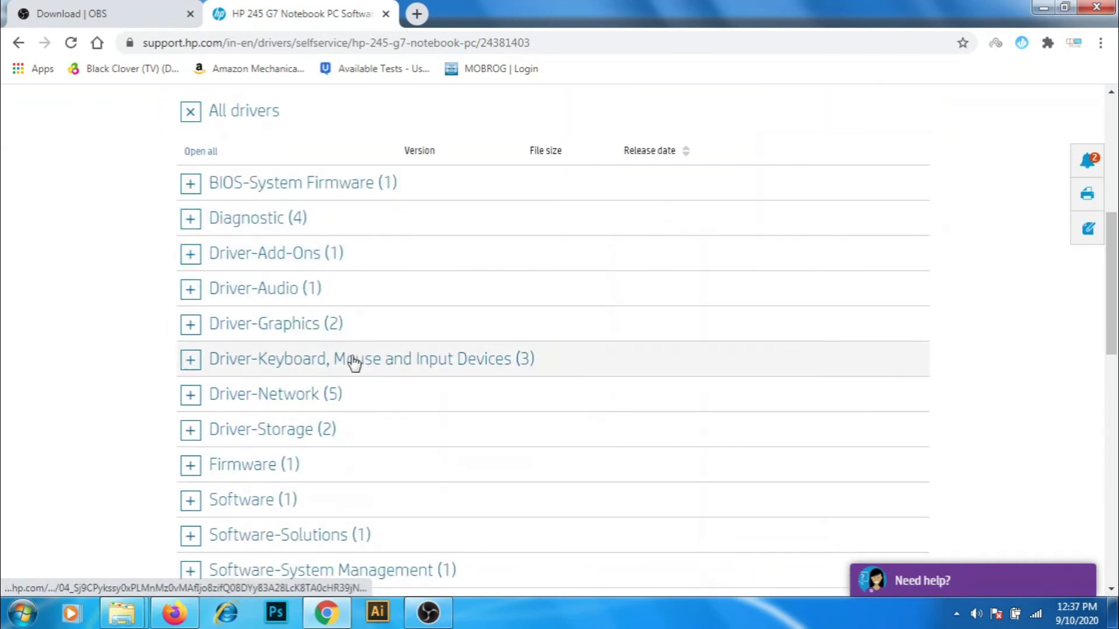
scroll(355, 362, down, 1)
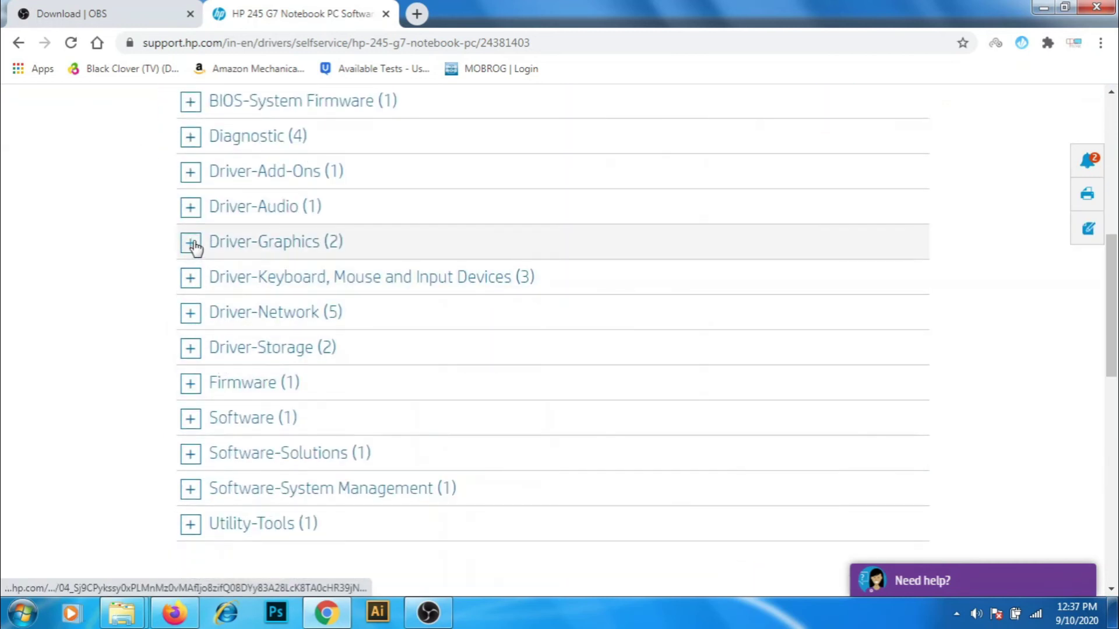
scroll(155, 284, up, 3)
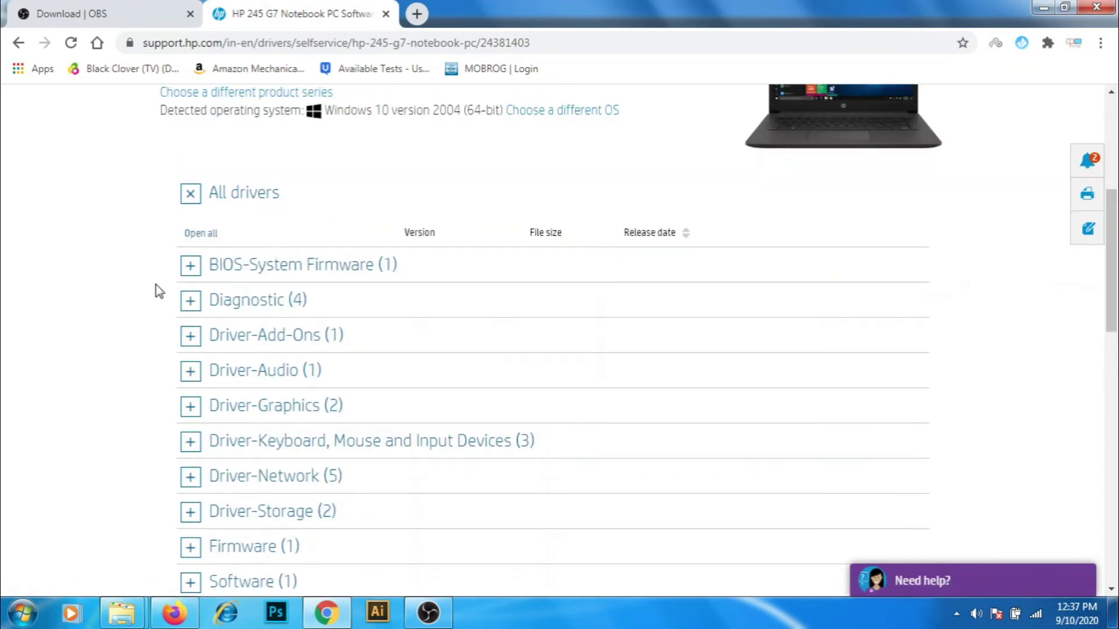
scroll(153, 291, down, 3)
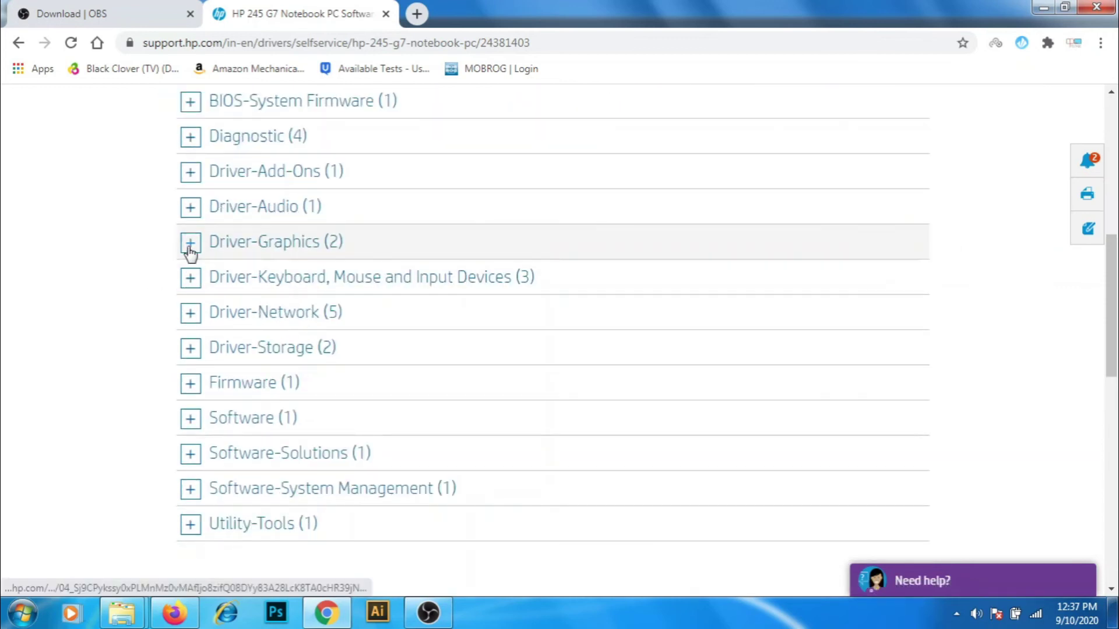
scroll(189, 254, up, 3)
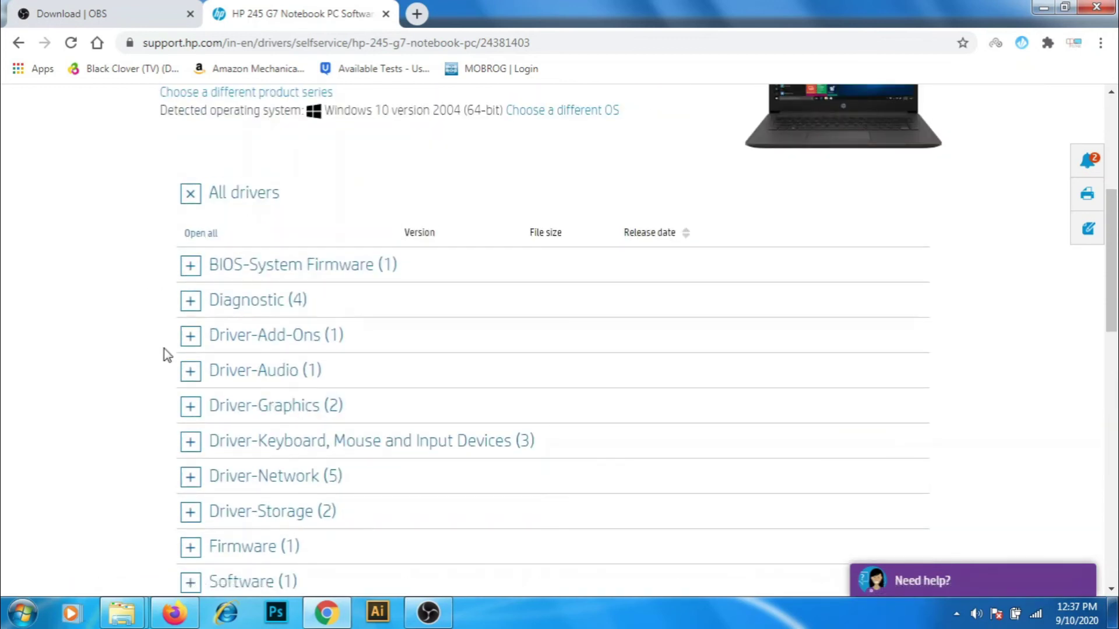
click(188, 409)
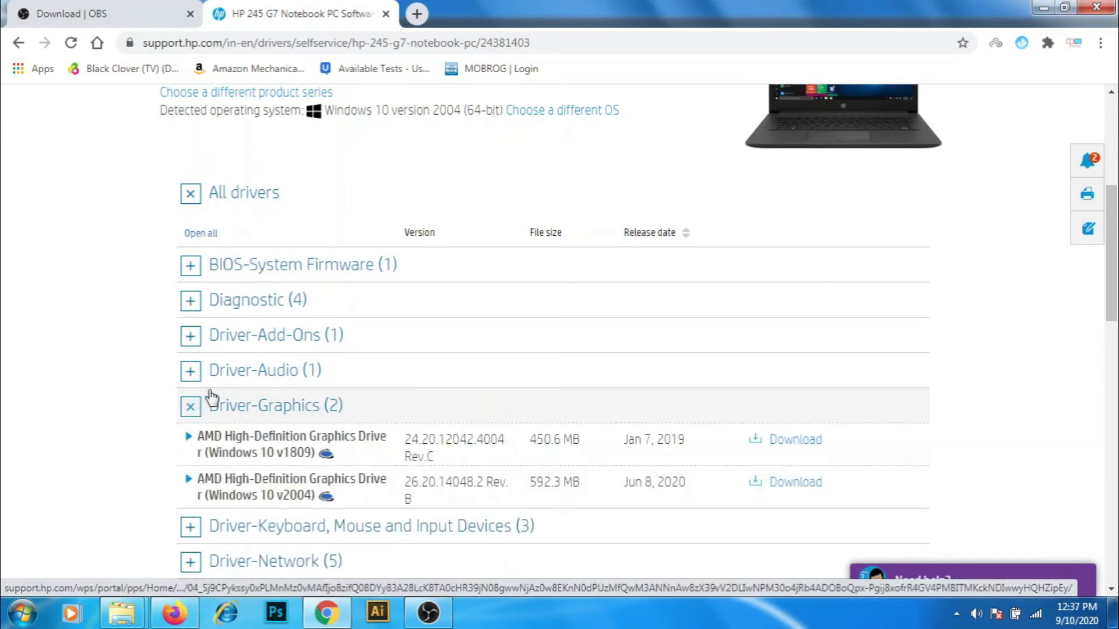
scroll(212, 392, down, 2)
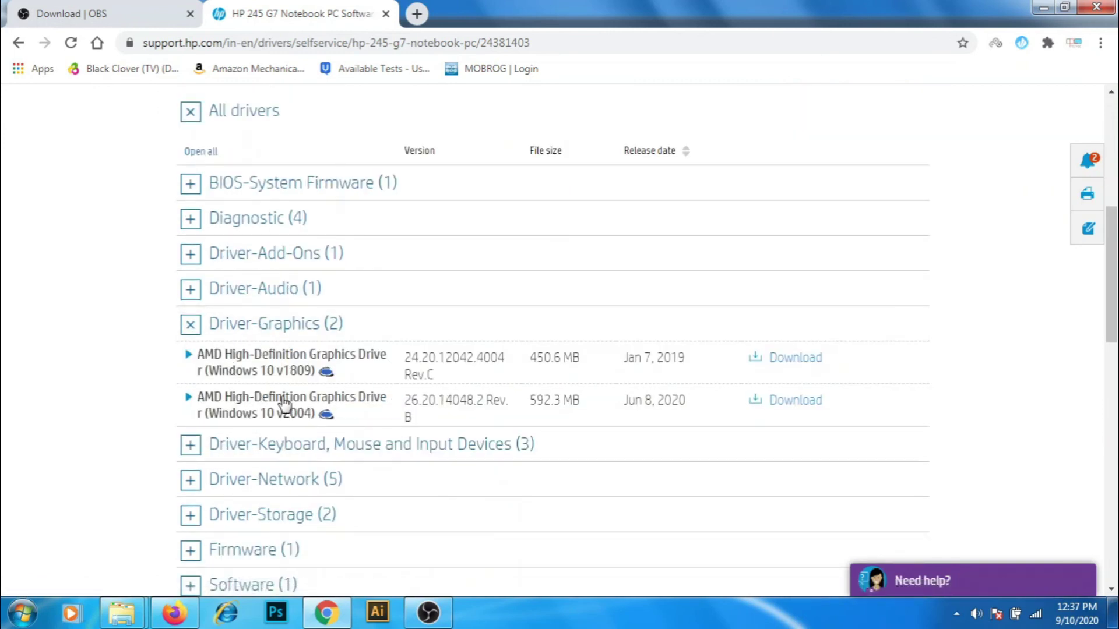
Step: Download the 592.21 MB sp104306.exe AMD graphics driver for Windows 10 v2004
click(779, 406)
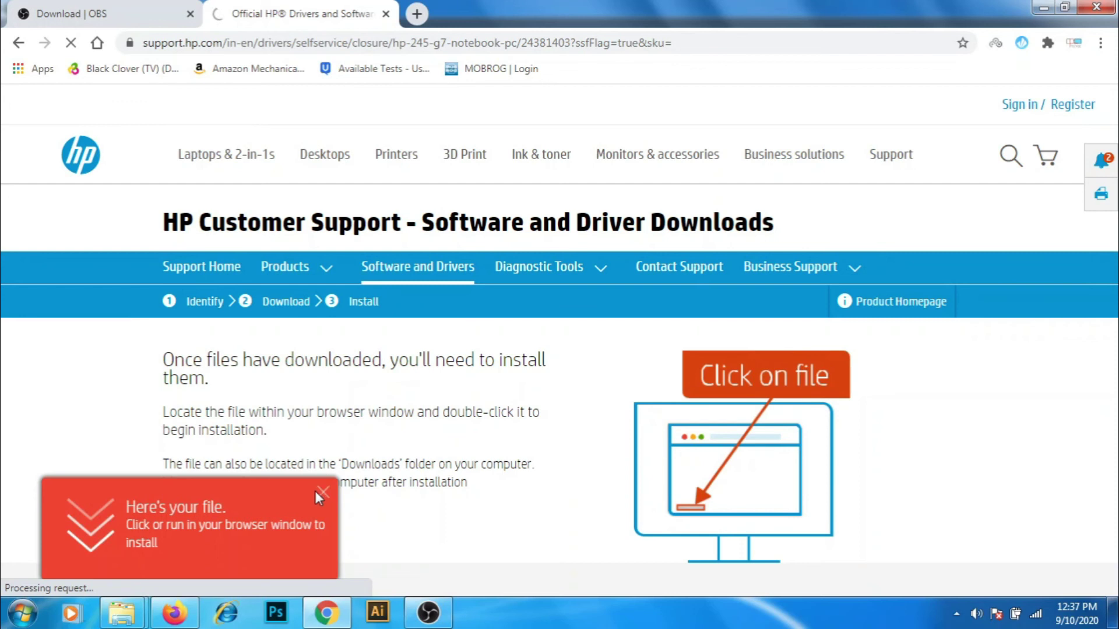
click(323, 493)
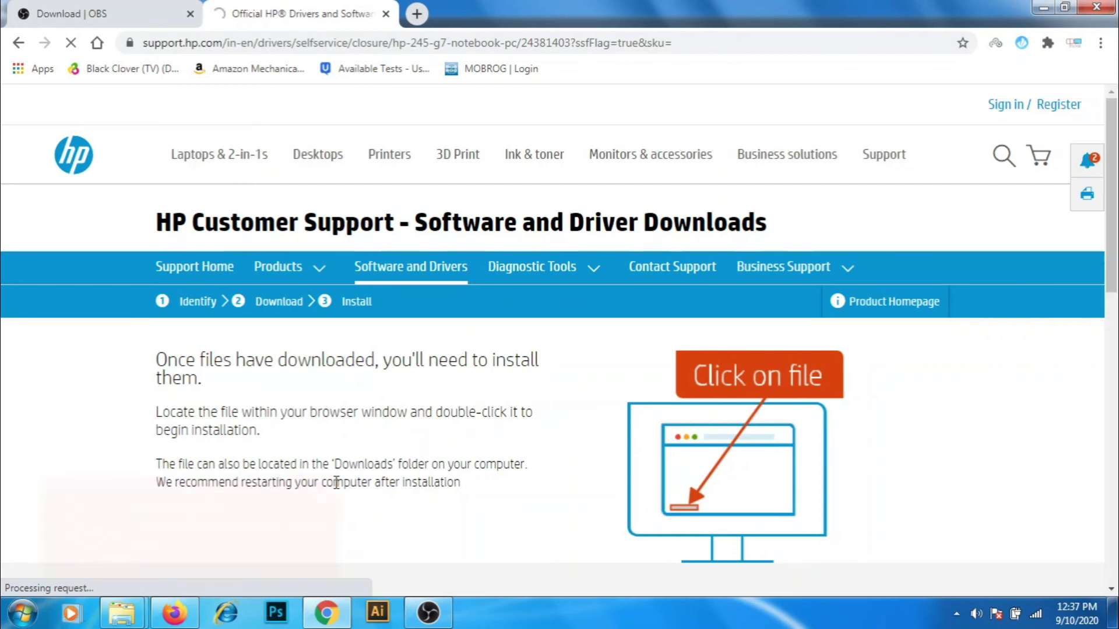
scroll(425, 413, down, 2)
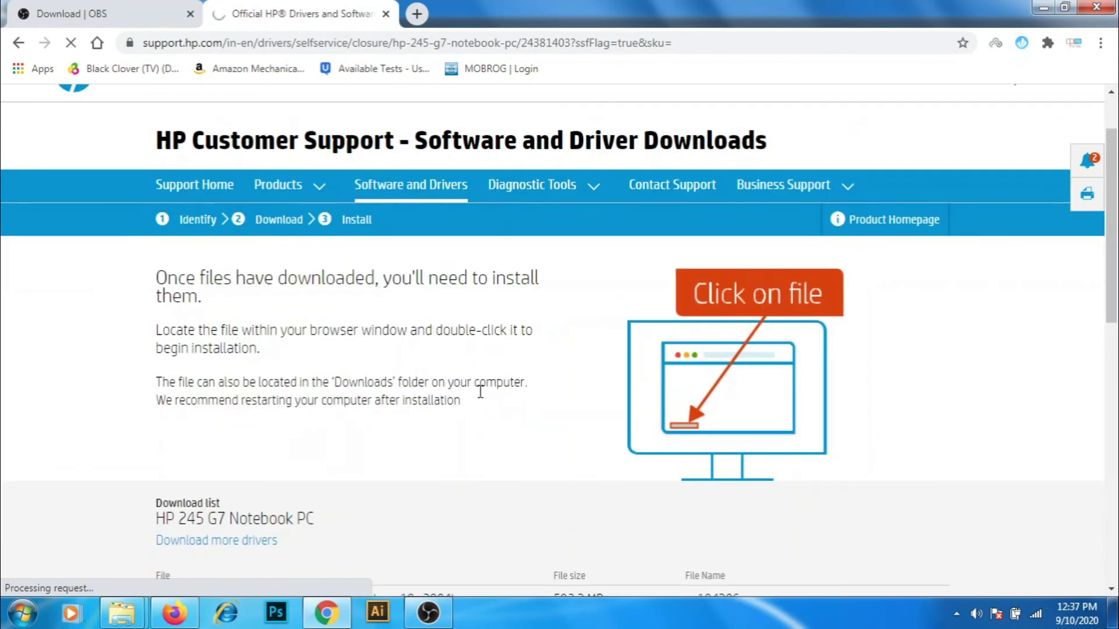